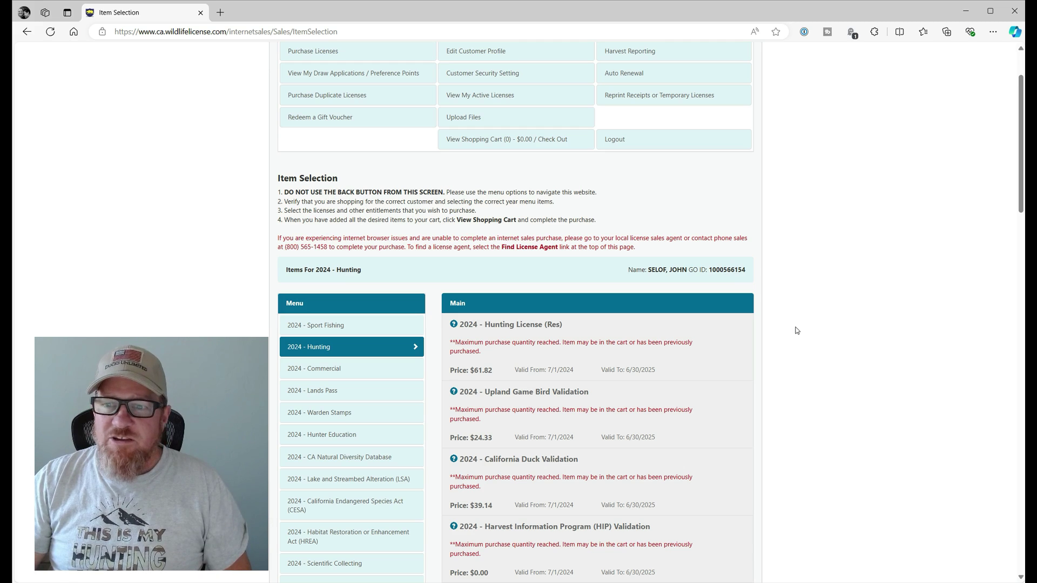
# - Add the 2024 Waterfowl Multi Choice Application from the hunting drawings
pyautogui.scroll(-1, 883, 356)
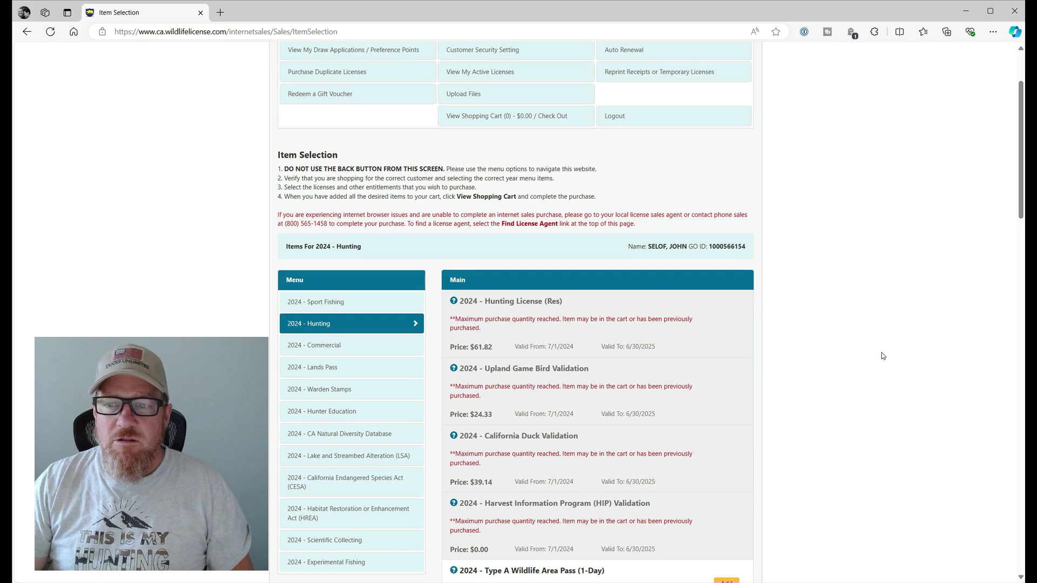
pyautogui.scroll(-2, 884, 354)
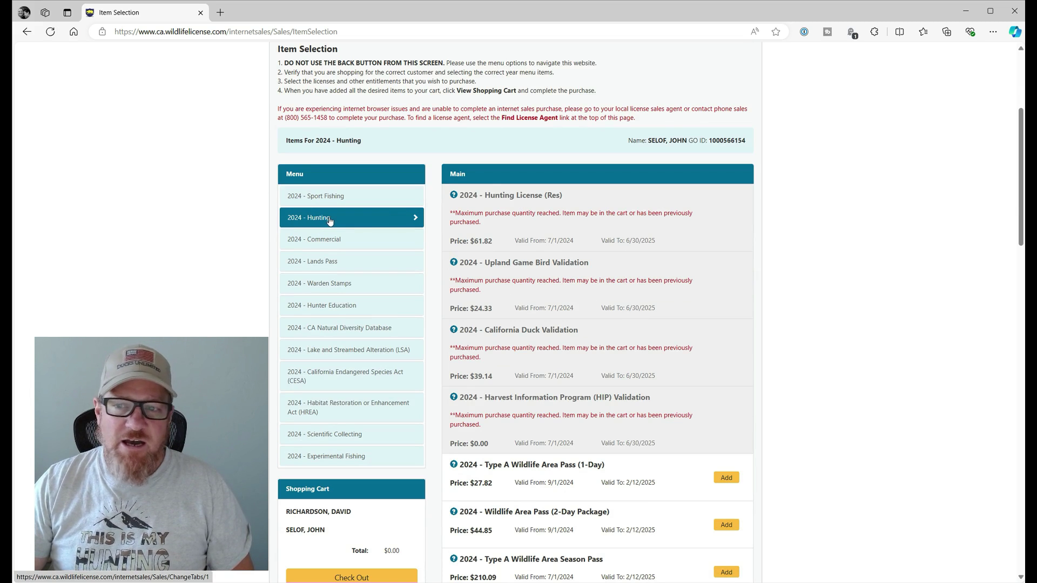
pyautogui.scroll(-6, 499, 337)
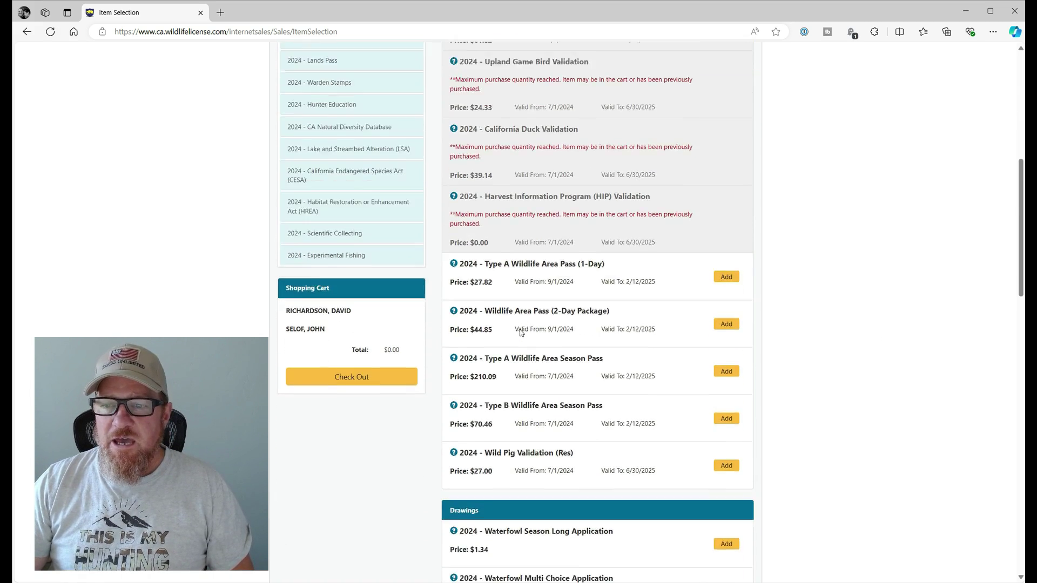
pyautogui.scroll(-4, 520, 332)
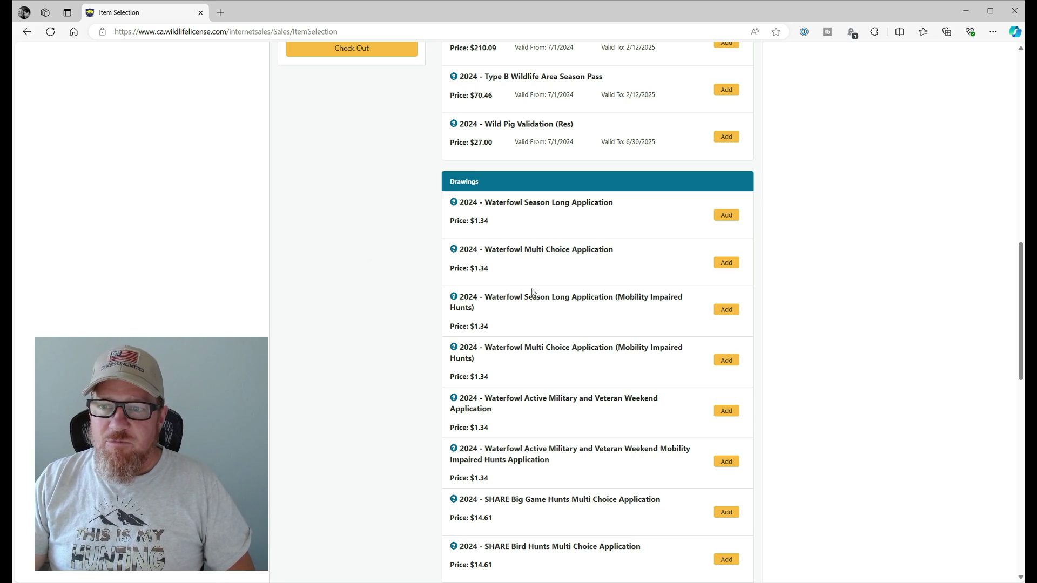
pyautogui.click(727, 263)
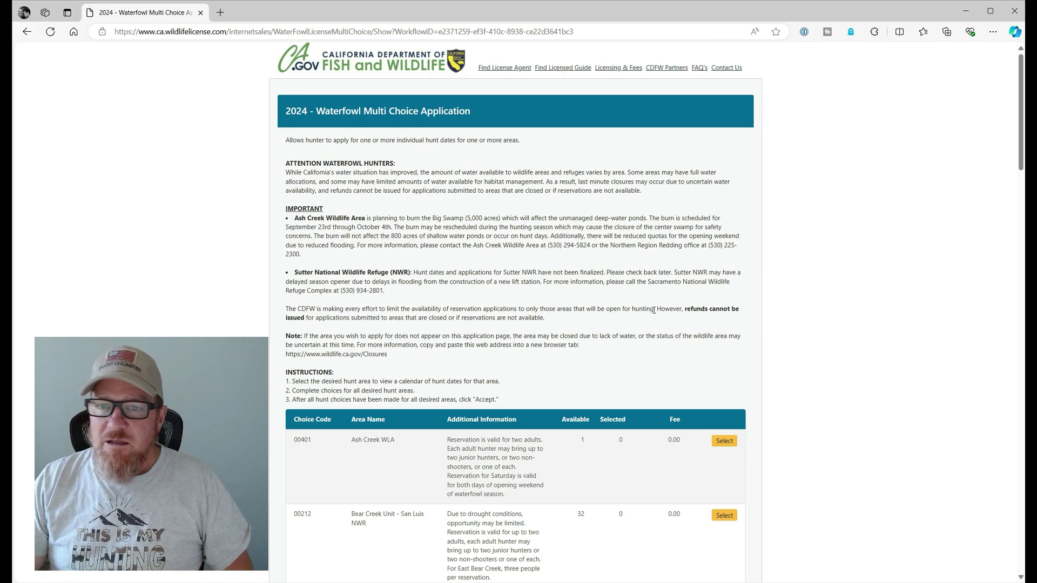
# - Find San Jacinto WLA in the list of hunt areas and open its calendar of hunt dates
pyautogui.scroll(-5, 549, 277)
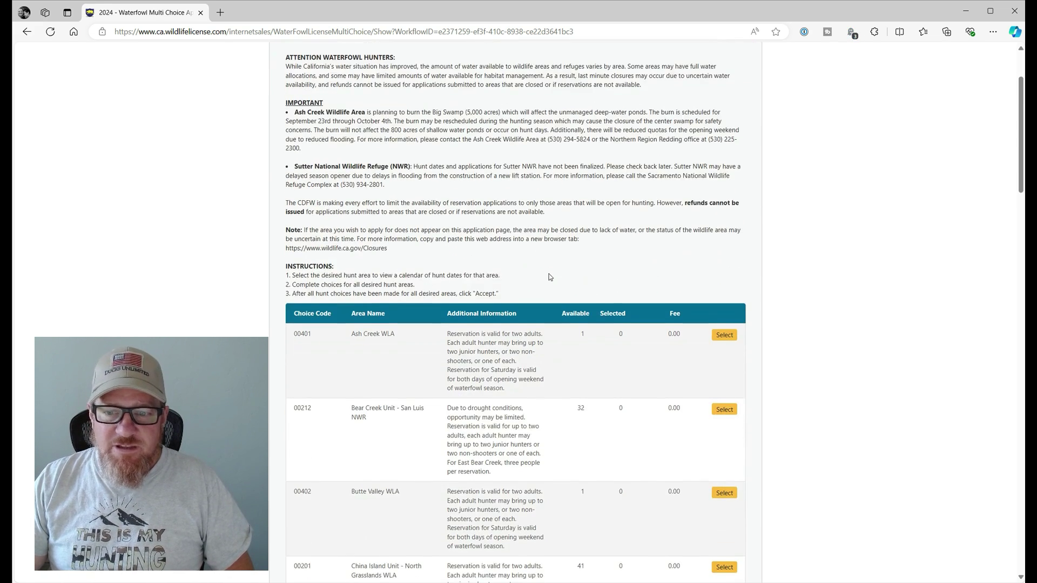
pyautogui.scroll(-1, 556, 328)
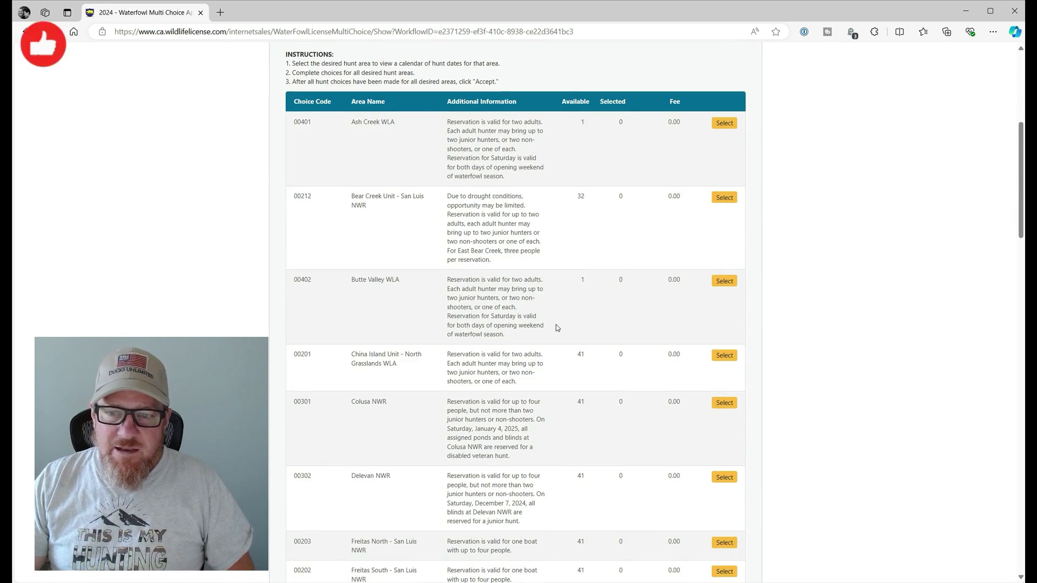
pyautogui.scroll(-3, 556, 316)
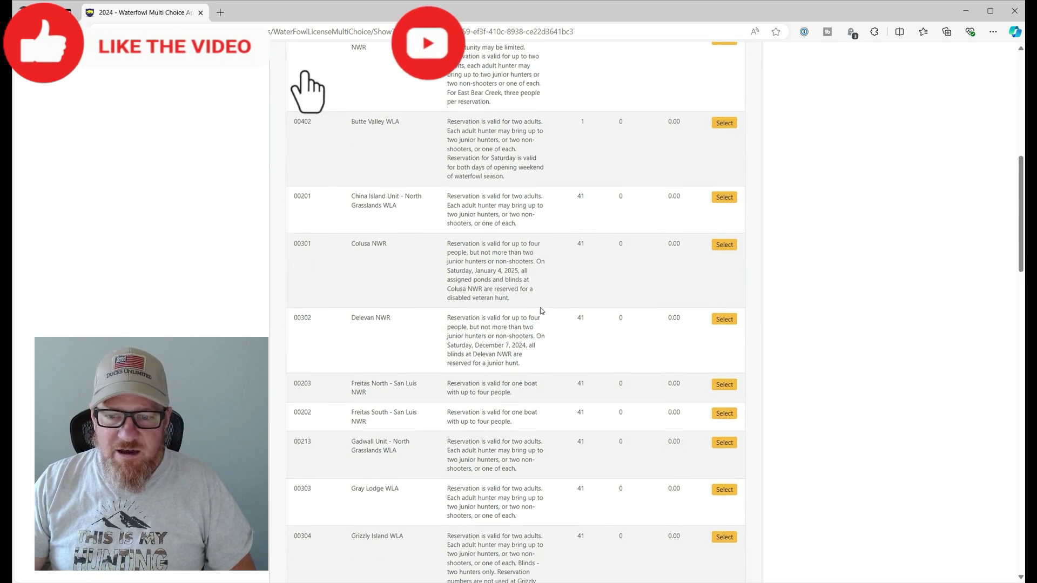
pyautogui.scroll(-4, 546, 312)
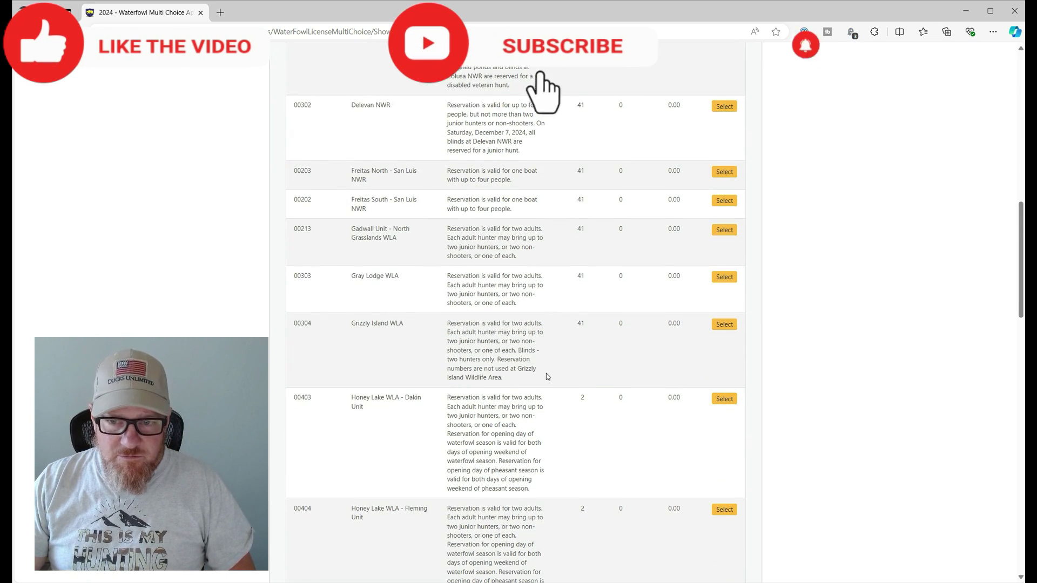
pyautogui.scroll(-3, 546, 374)
pyautogui.scroll(-4, 547, 376)
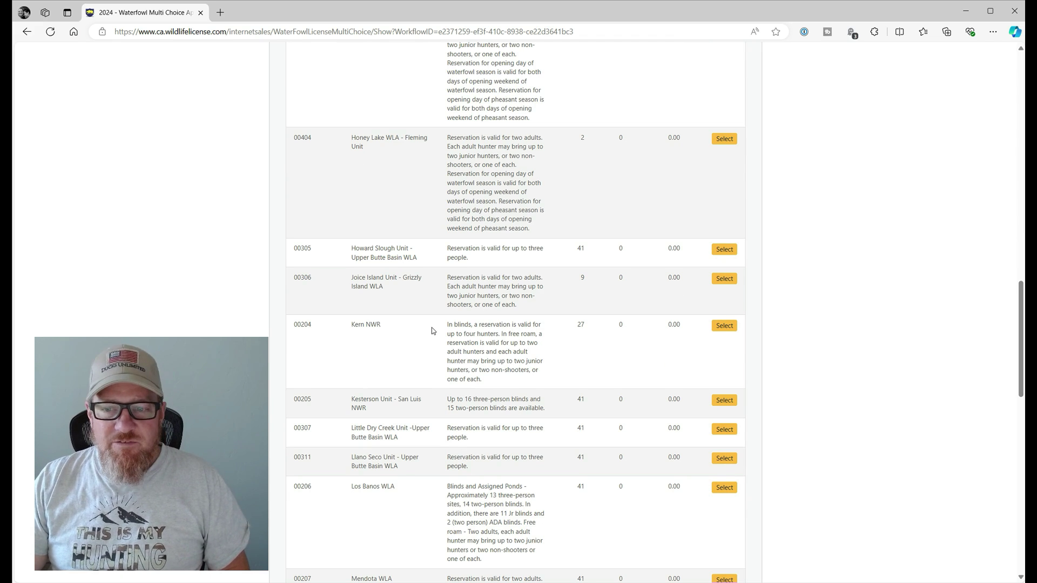
pyautogui.scroll(-3, 426, 340)
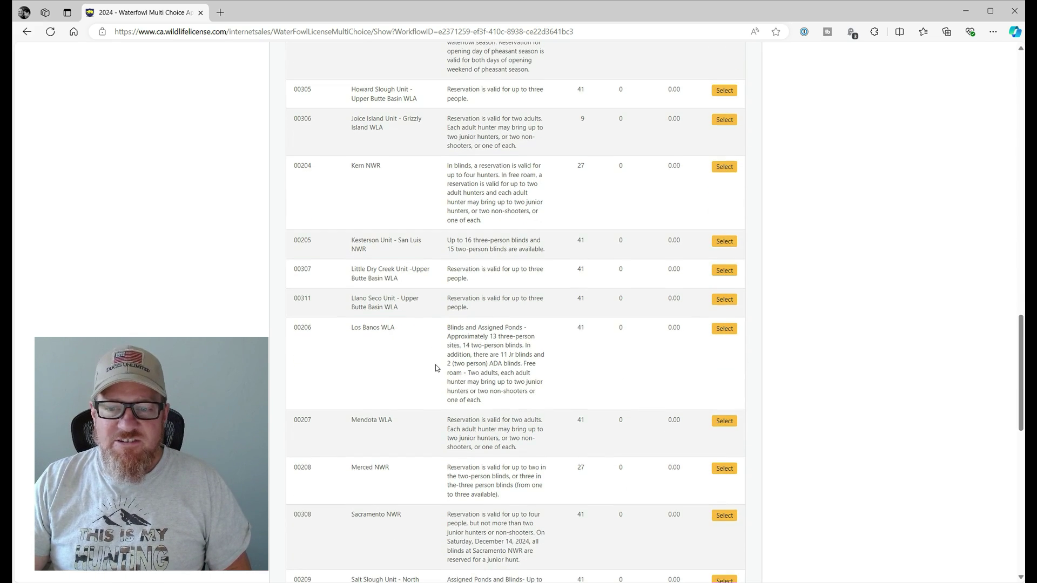
pyautogui.scroll(-1, 435, 365)
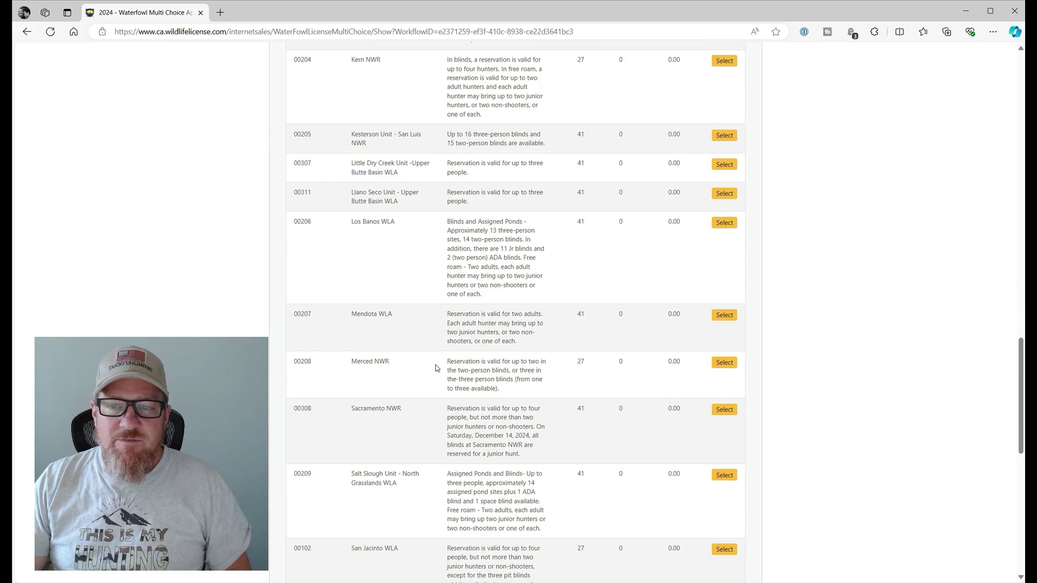
pyautogui.scroll(1, 436, 367)
pyautogui.scroll(-5, 378, 351)
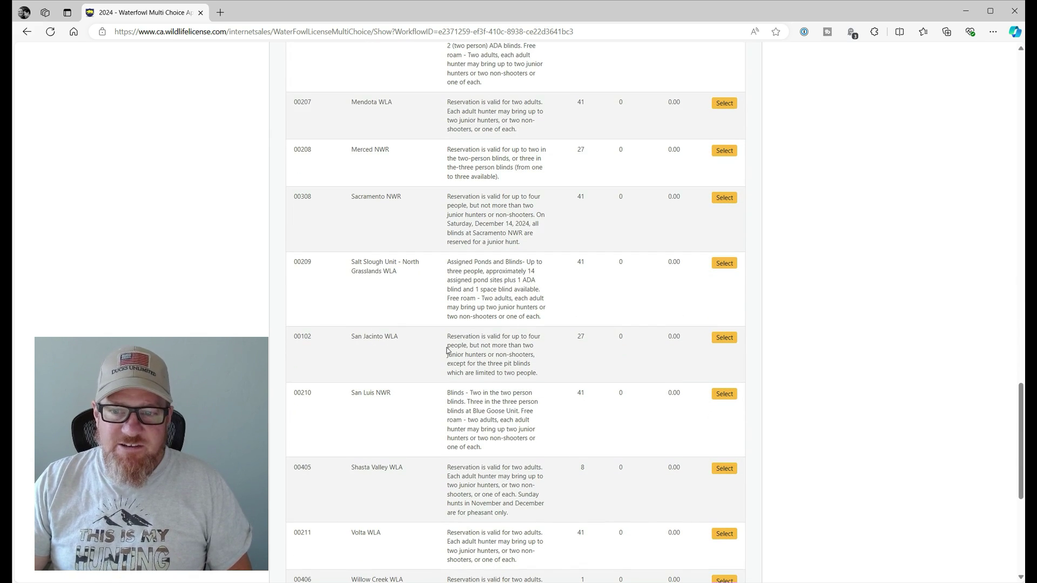
pyautogui.click(724, 338)
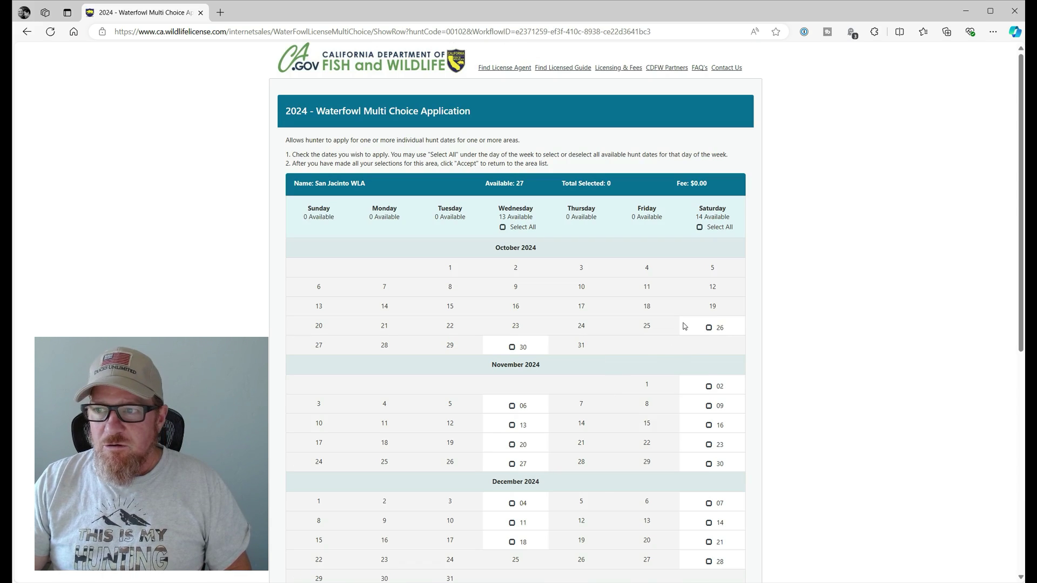
# - Choose all Saturday and Wednesday hunt dates for San Jacinto WLA except November 23 and November 27, 2024
pyautogui.click(699, 227)
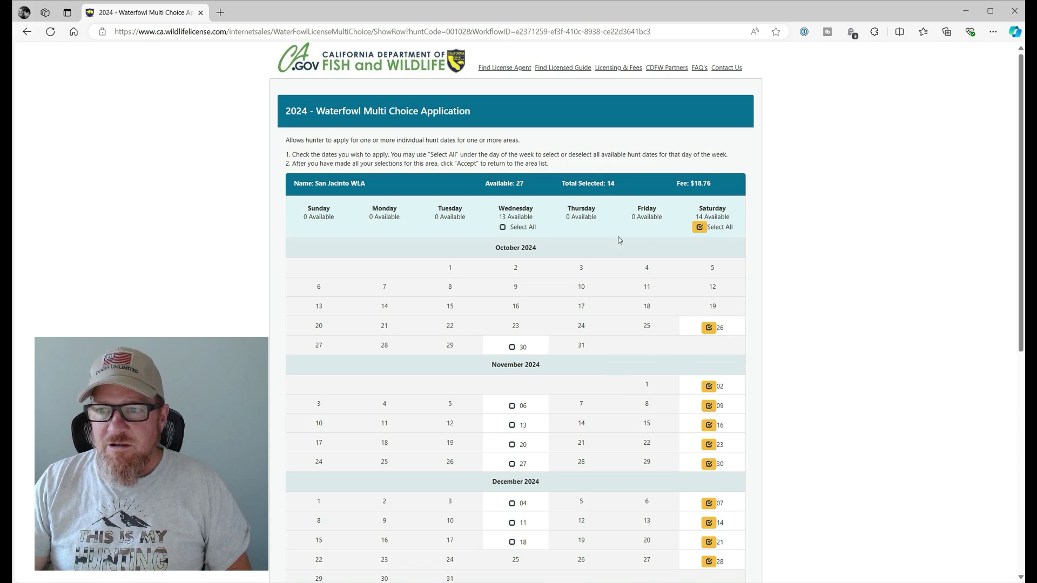
pyautogui.click(503, 227)
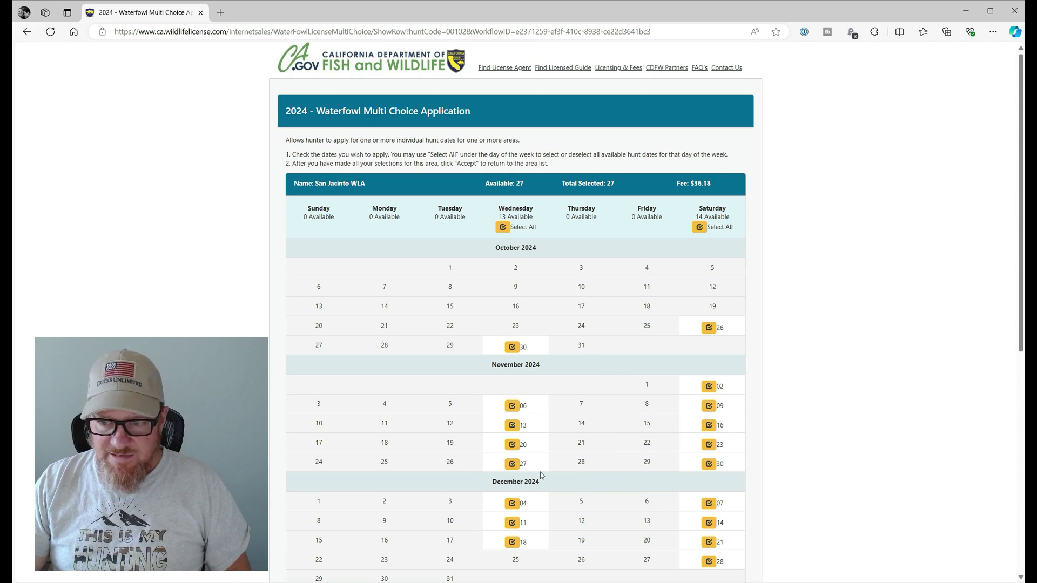
pyautogui.click(512, 465)
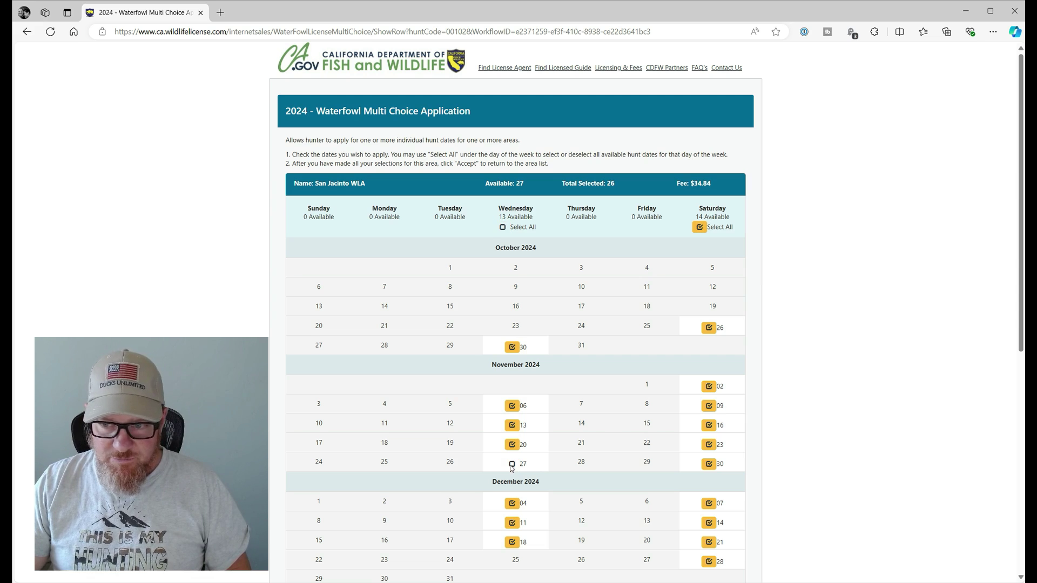
pyautogui.click(709, 445)
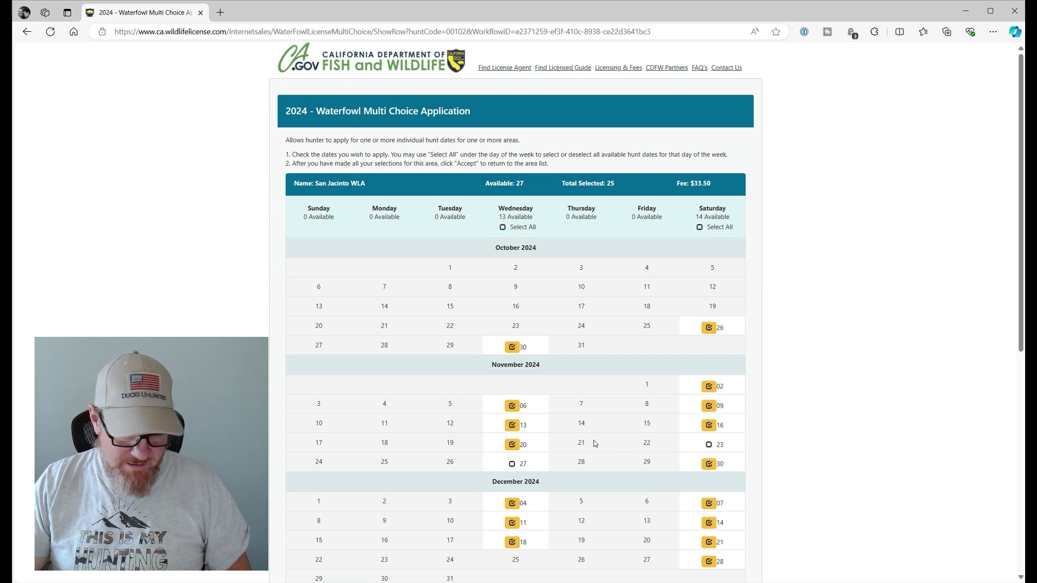
# - Deselect the December 4, 7 and 21, 2024 hunt dates for San Jacinto WLA
pyautogui.scroll(-2, 594, 440)
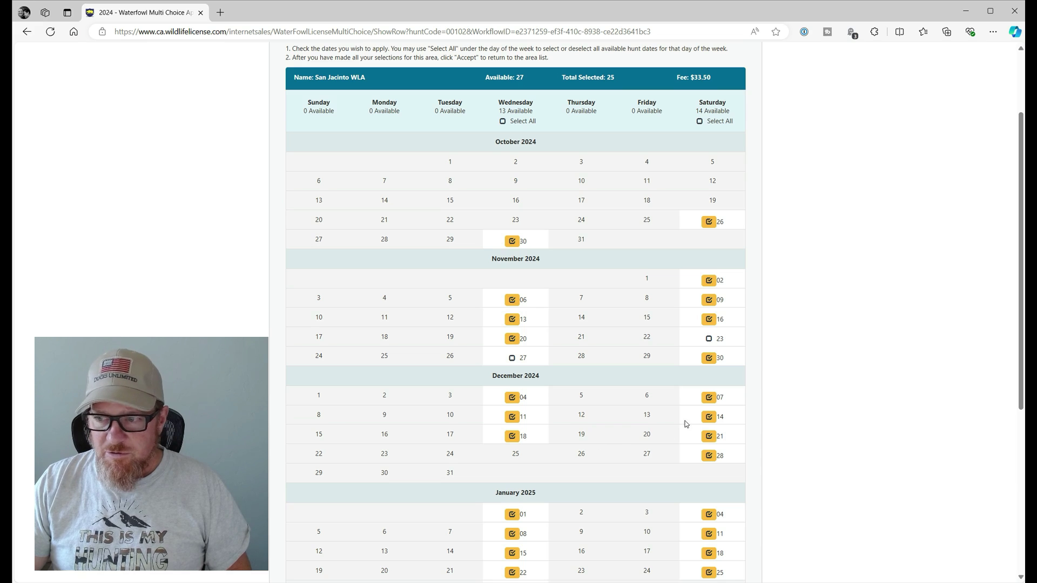
pyautogui.click(706, 398)
pyautogui.click(513, 398)
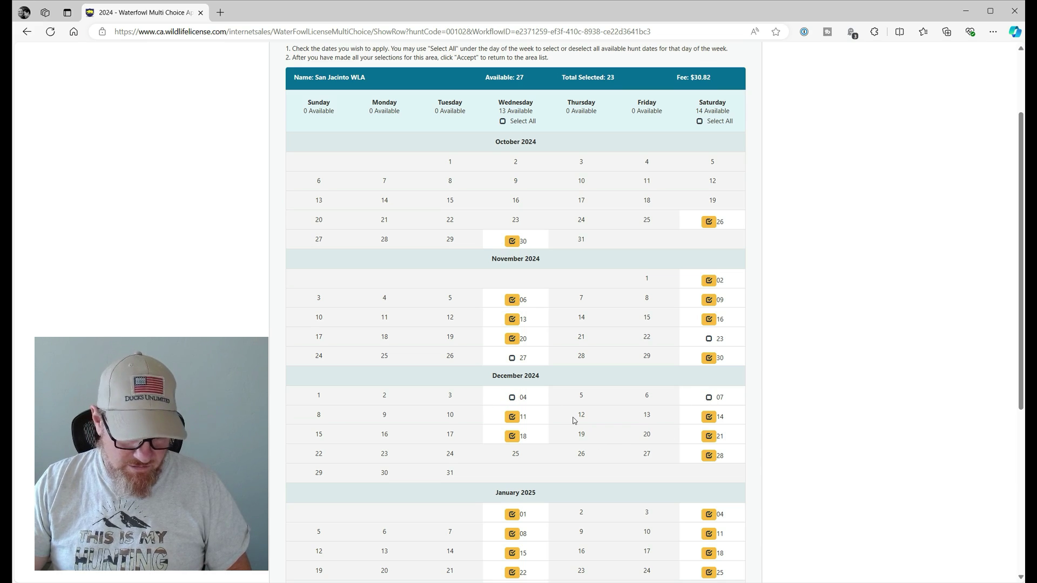
pyautogui.scroll(-2, 577, 419)
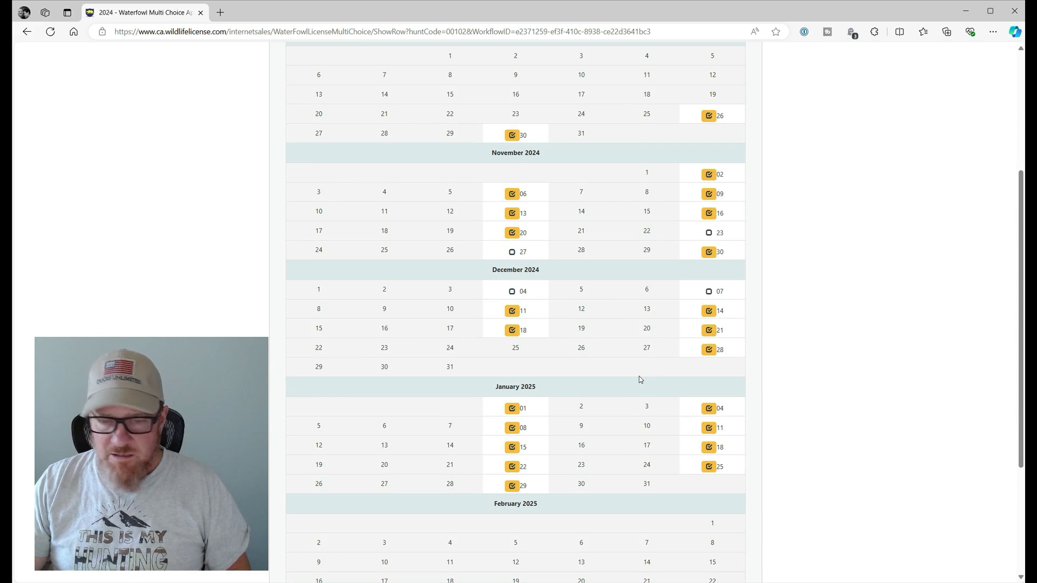
pyautogui.click(709, 330)
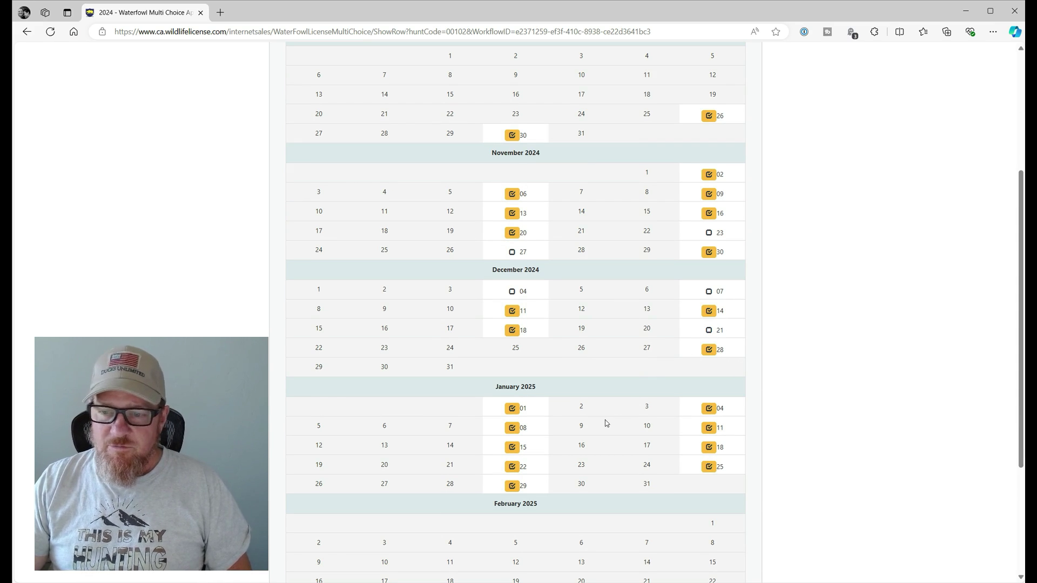
# - Review the chosen San Jacinto WLA hunt dates and accept them
pyautogui.scroll(3, 612, 441)
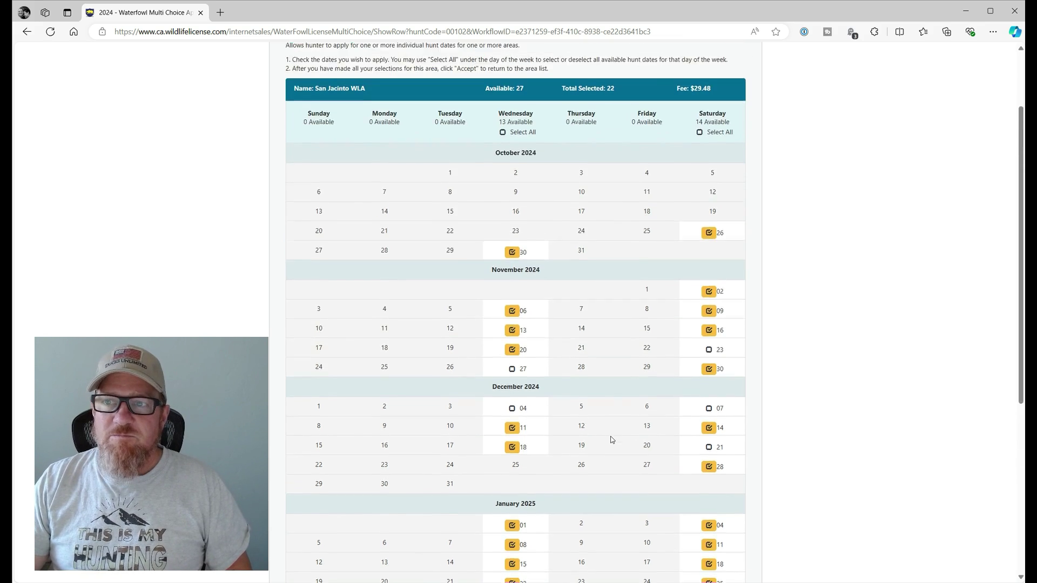
pyautogui.scroll(-6, 612, 440)
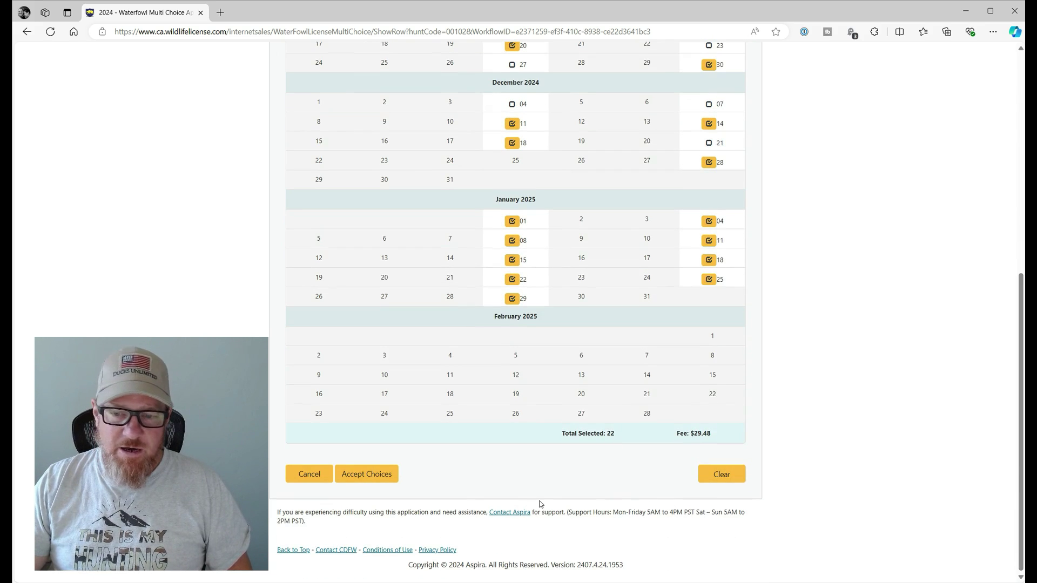
pyautogui.click(367, 479)
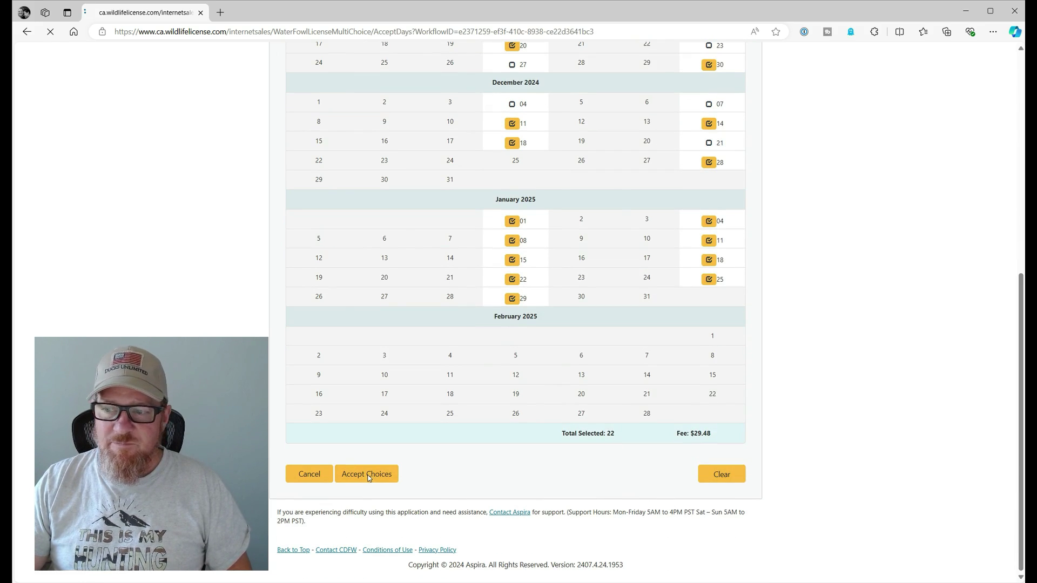
# - Find Wister in the list of hunt areas and open its calendar of hunt dates
pyautogui.scroll(-1, 637, 437)
pyautogui.scroll(-15, 636, 440)
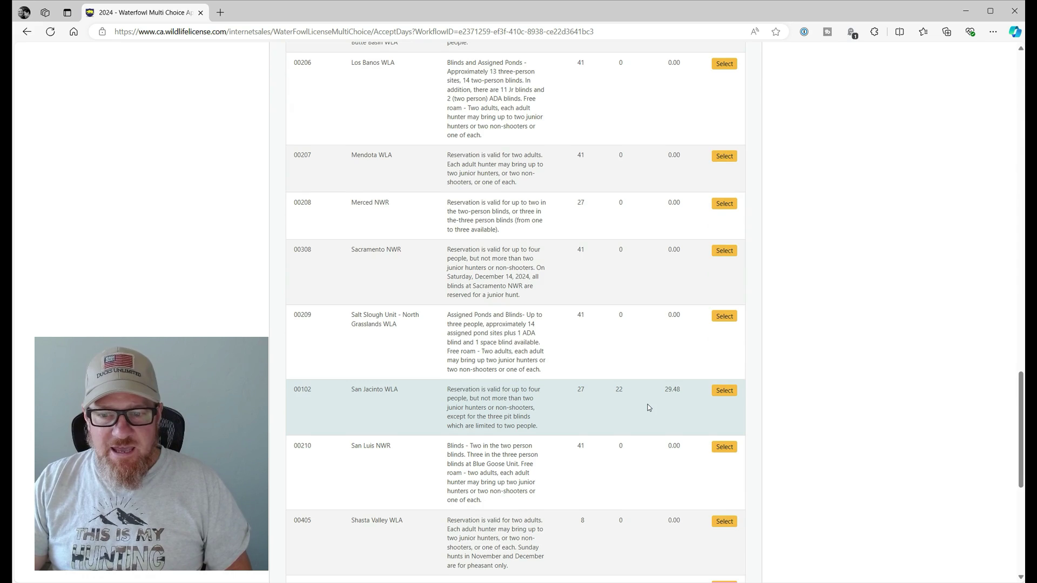
pyautogui.scroll(-3, 627, 408)
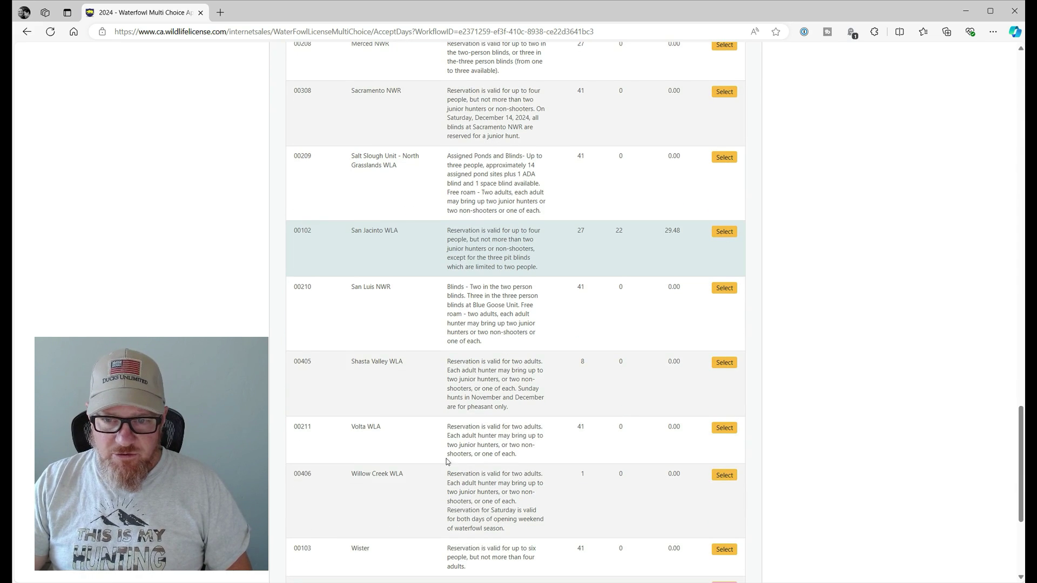
pyautogui.scroll(-2, 446, 462)
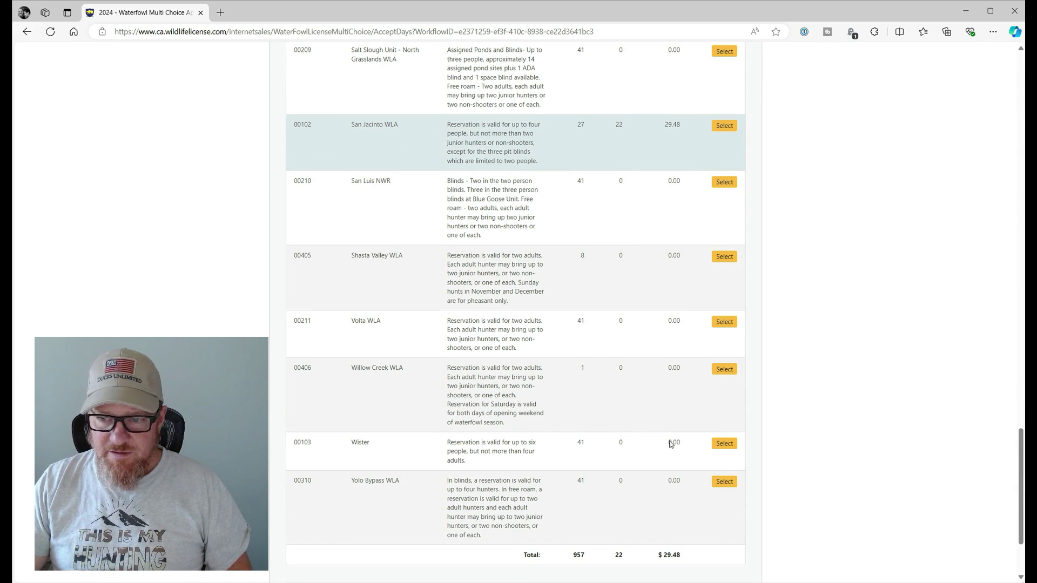
pyautogui.click(728, 444)
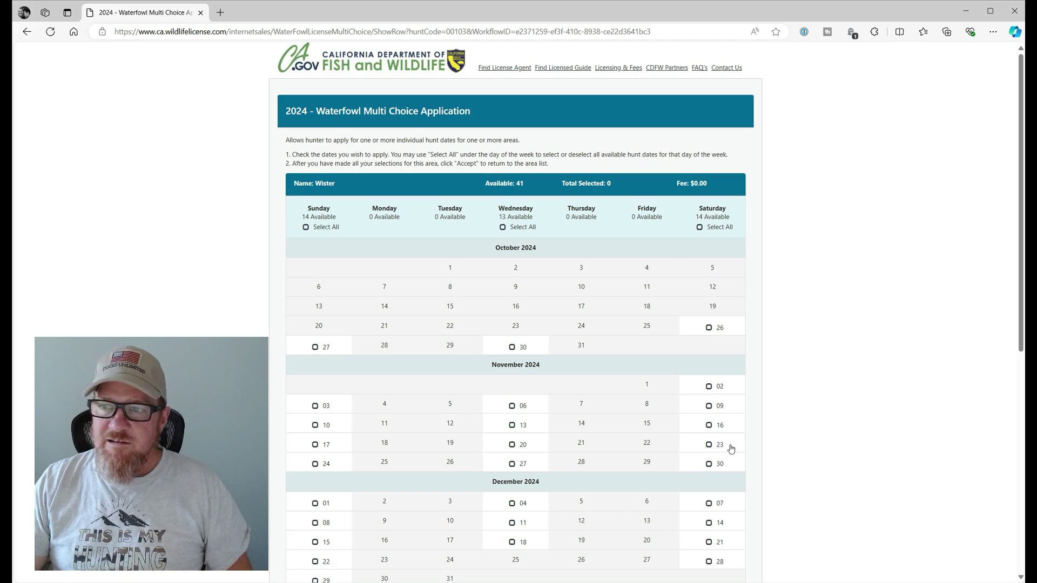
# - Choose all Sunday hunt dates for Wister except November 24, December 1 and December 8, 2024
pyautogui.click(306, 227)
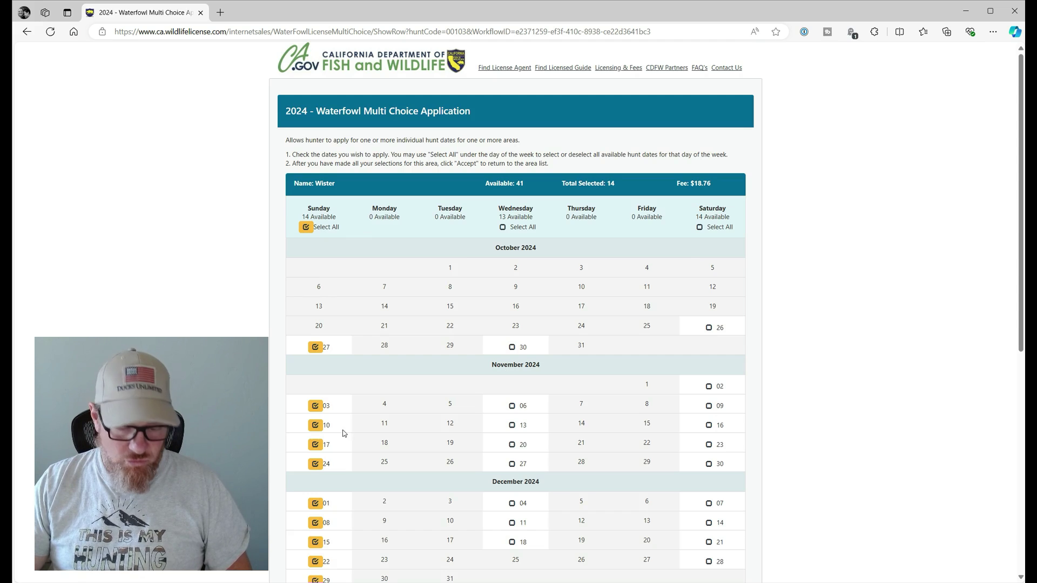
pyautogui.click(315, 464)
pyautogui.scroll(-3, 318, 465)
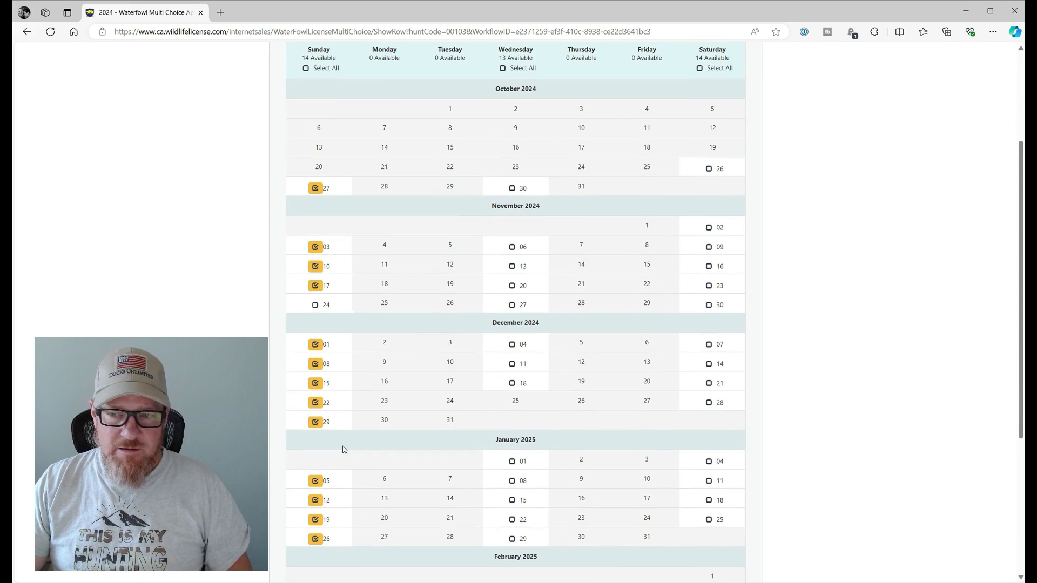
pyautogui.click(316, 345)
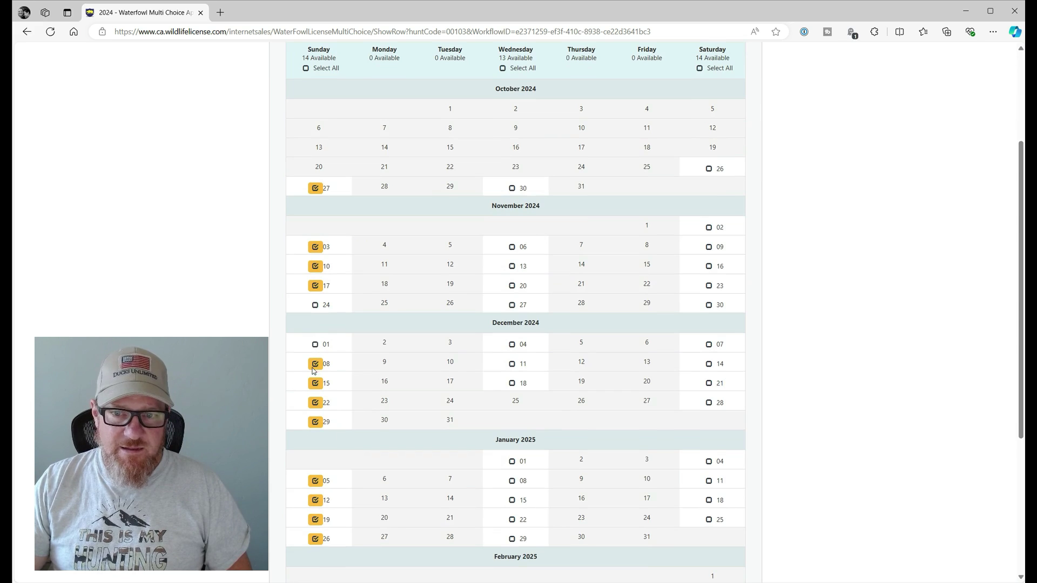
pyautogui.click(317, 365)
# - Review the chosen Wister hunt dates across the season and accept them
pyautogui.scroll(-5, 513, 493)
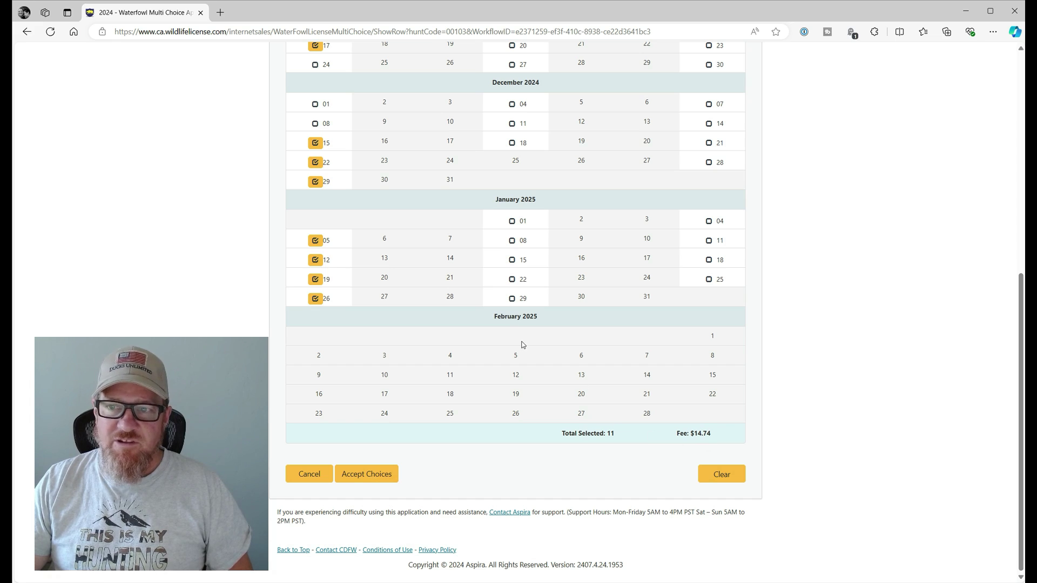
pyautogui.scroll(1, 645, 295)
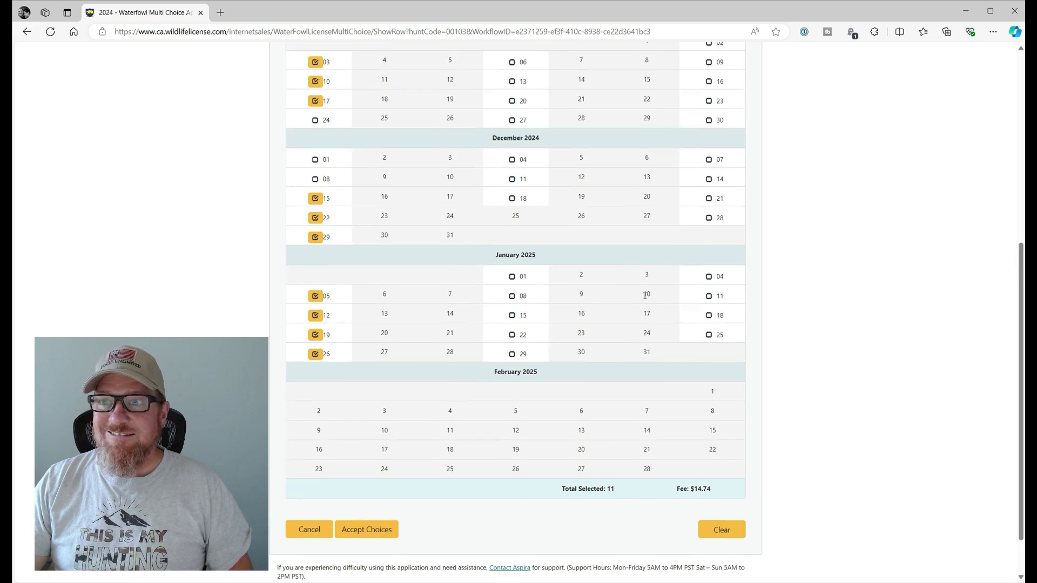
pyautogui.scroll(3, 644, 296)
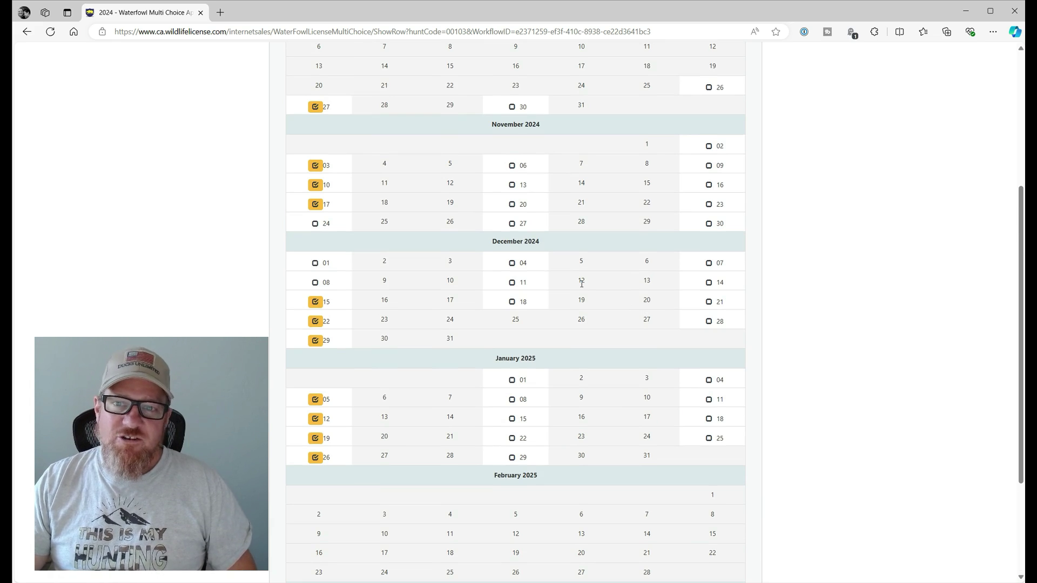
pyautogui.scroll(2, 555, 328)
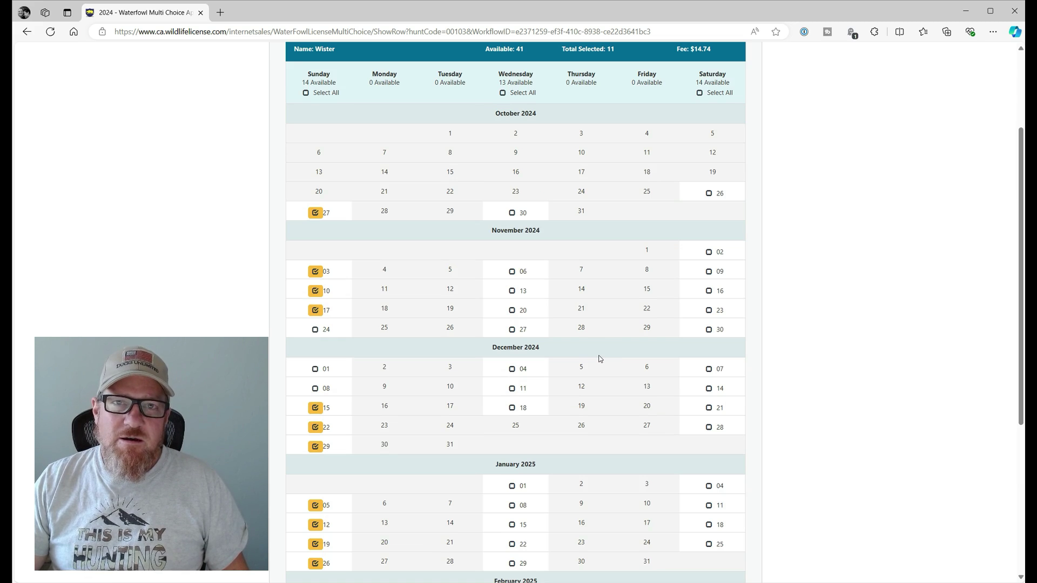
pyautogui.scroll(-5, 599, 358)
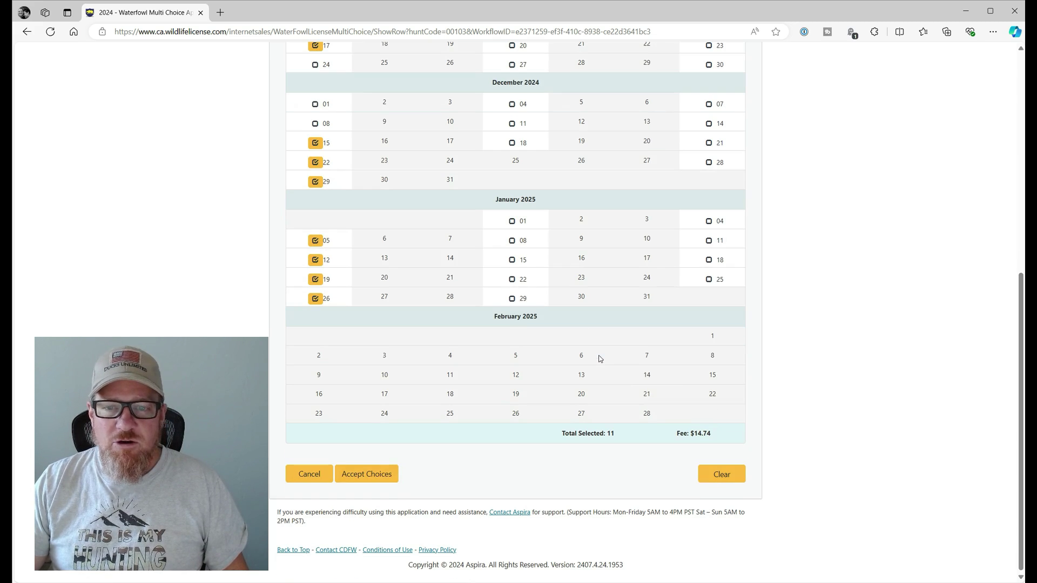
pyautogui.click(378, 474)
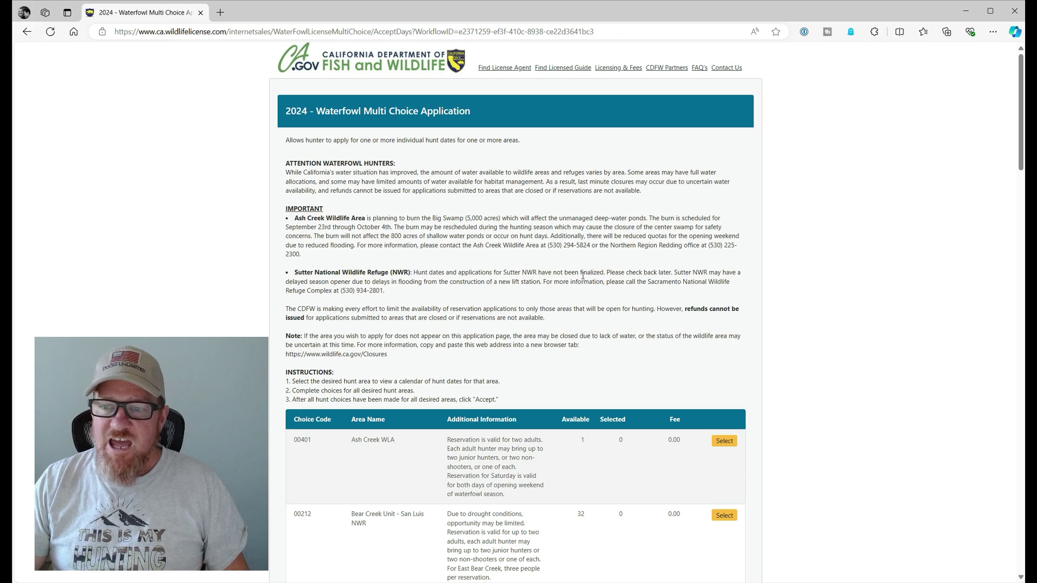